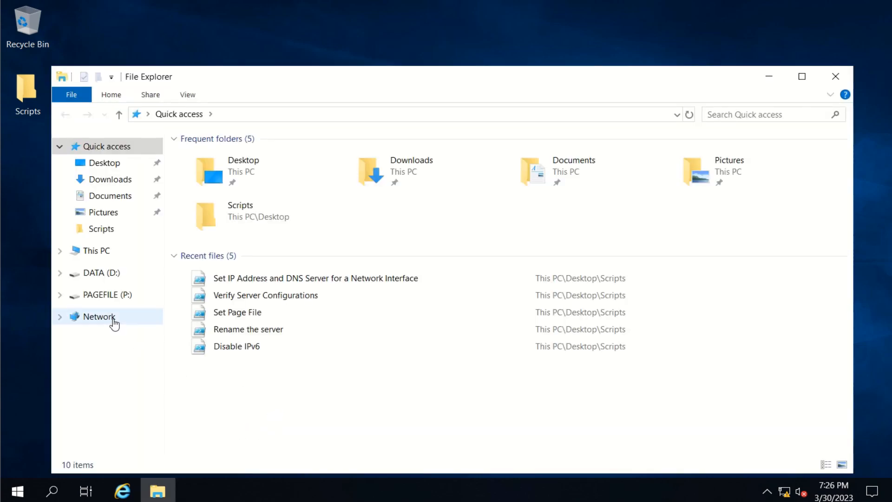
Open the Internet Protocol Version 4 (TCP/IPv4) properties of the Ethernet1 connection
{"action": "right_click", "coordinate": [114, 320]}
{"action": "left_click", "coordinate": [175, 452]}
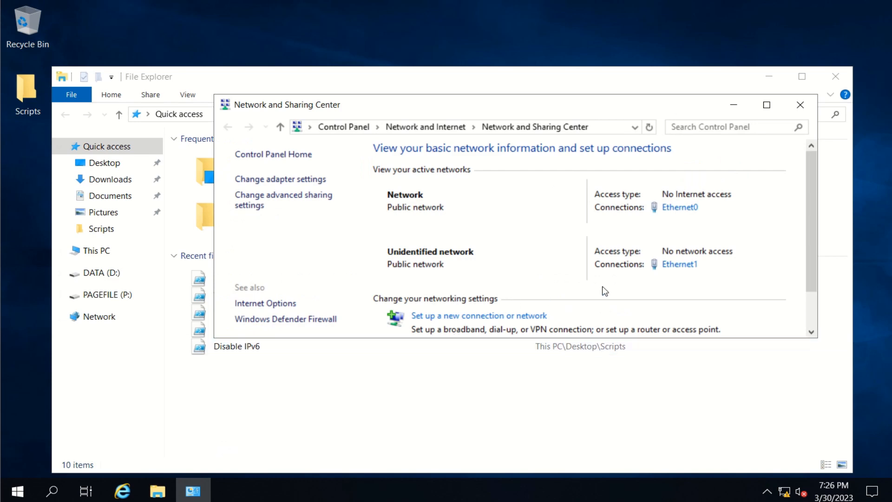
{"action": "left_click", "coordinate": [680, 265]}
{"action": "left_click", "coordinate": [375, 358]}
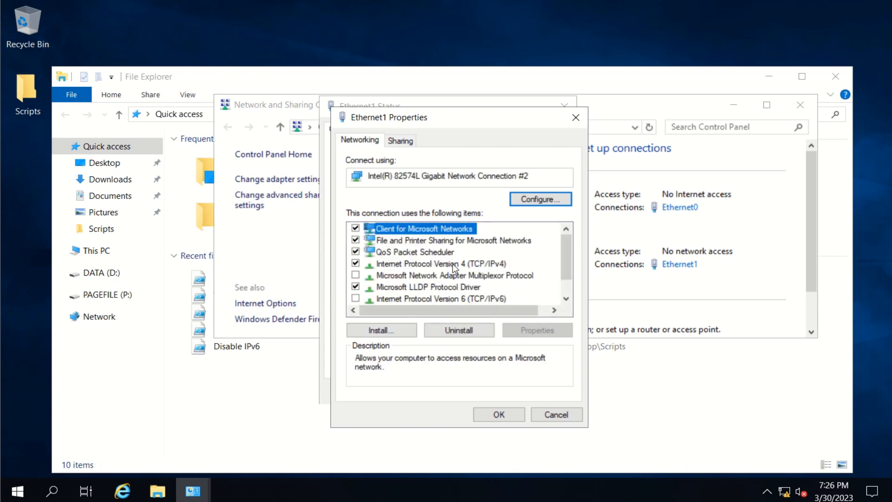
{"action": "left_click", "coordinate": [453, 263]}
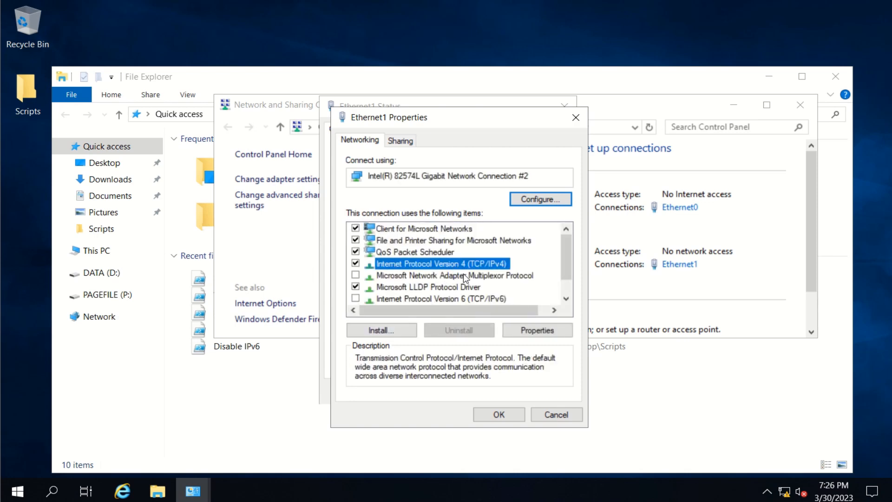
{"action": "left_click", "coordinate": [537, 328]}
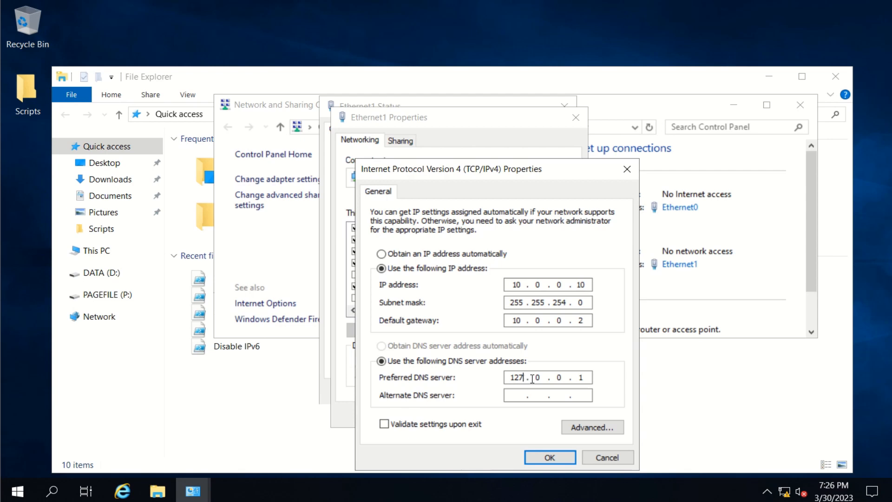
Set Ethernet1's preferred DNS server to the adapter's own static IP address, then save and close the connection's dialogs
{"action": "key", "text": "BackSpace"}
{"action": "key", "text": "BackSpace"}
{"action": "key", "text": "BackSpace"}
{"action": "type", "text": "10"}
{"action": "left_click", "coordinate": [588, 377]}
{"action": "left_click", "coordinate": [550, 458]}
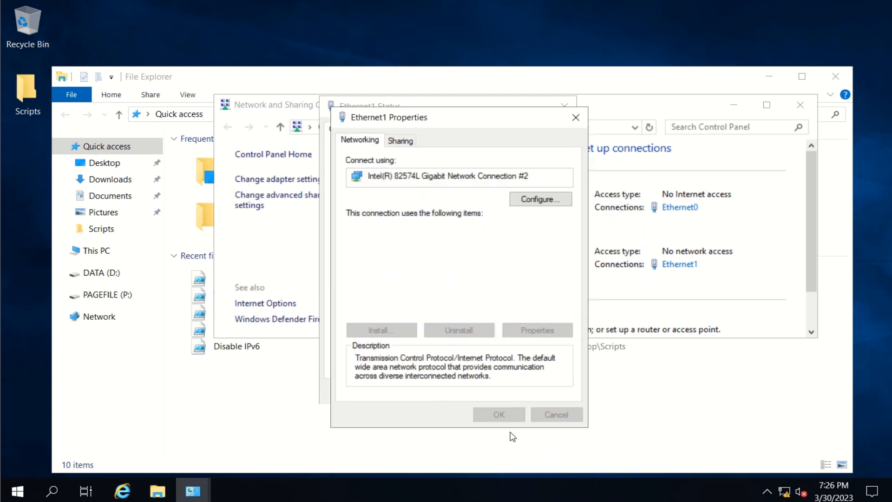
{"action": "left_click", "coordinate": [505, 414]}
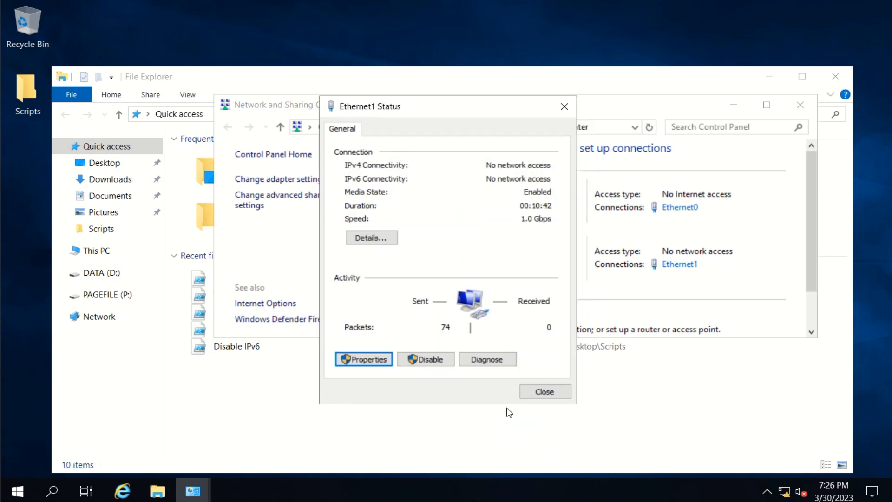
{"action": "left_click", "coordinate": [542, 393]}
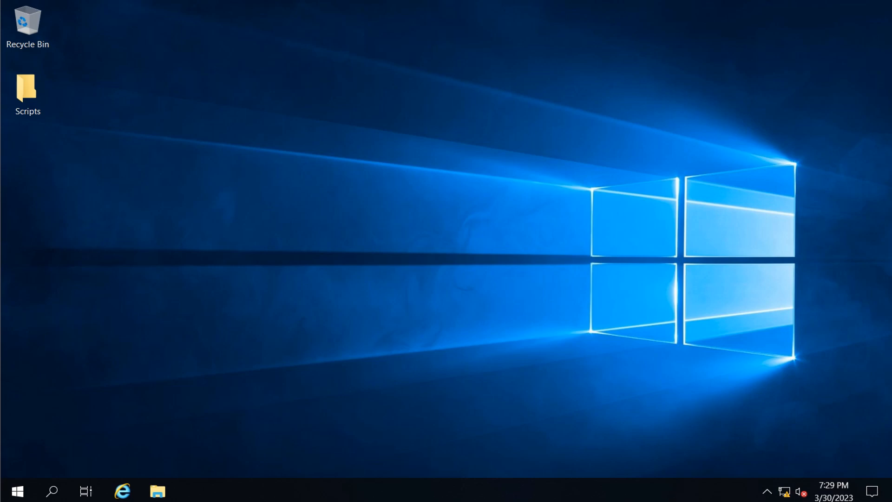
Open the DNS Manager console from the Windows administrative tools
{"action": "left_click", "coordinate": [18, 492]}
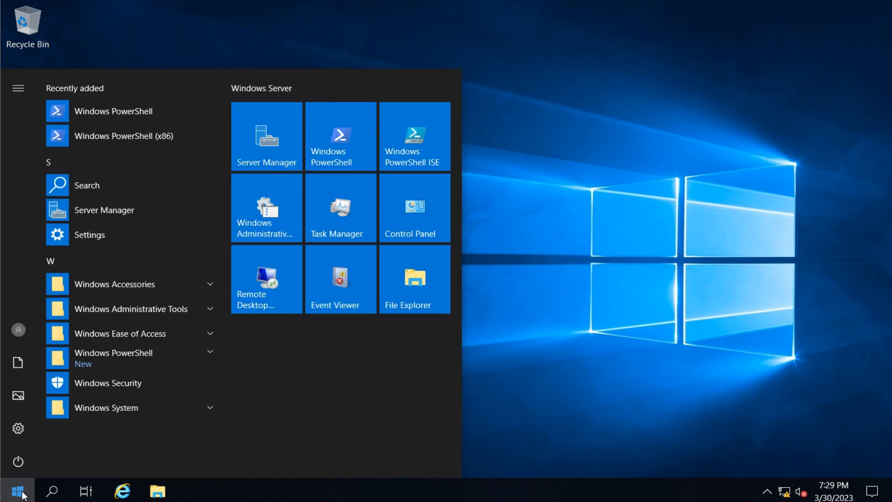
{"action": "left_click", "coordinate": [129, 311]}
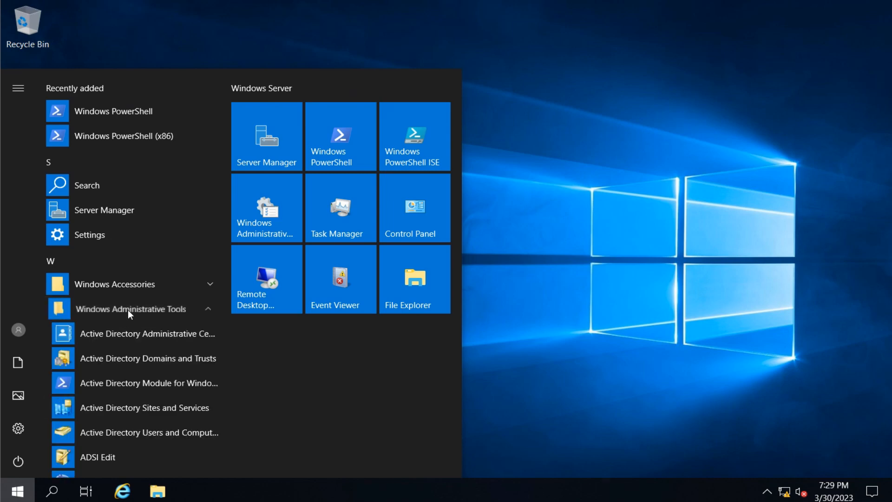
{"action": "scroll", "coordinate": [127, 309], "scroll_direction": "down", "scroll_amount": 4}
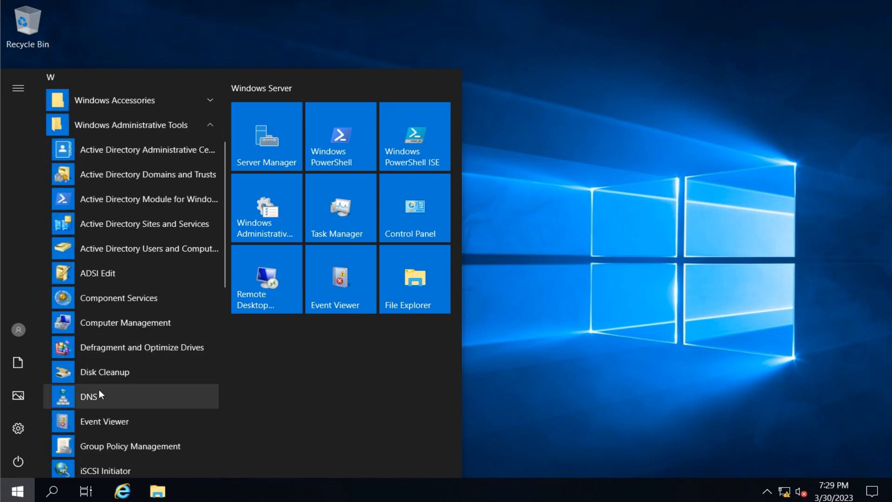
{"action": "left_click", "coordinate": [99, 395]}
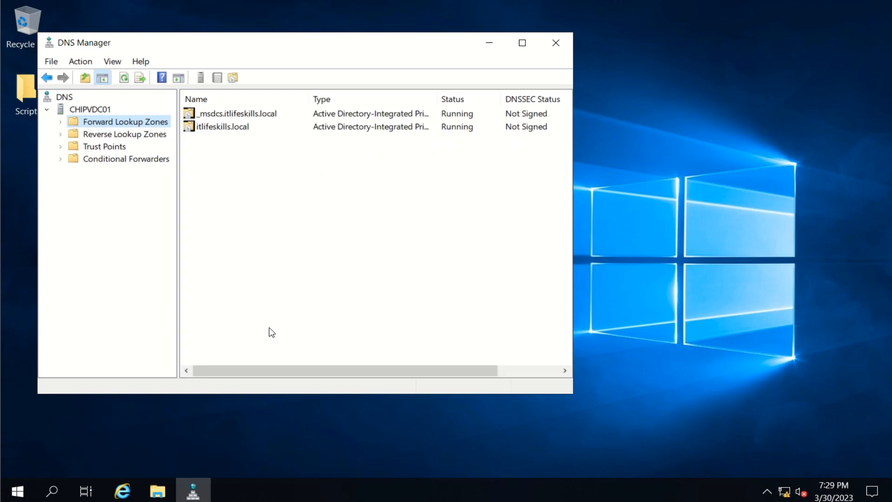
Restrict the CHIPVDC01 DNS server to listen only on 10.0.0.10, excluding 10.254.0.142, and apply the change
{"action": "left_click", "coordinate": [97, 110]}
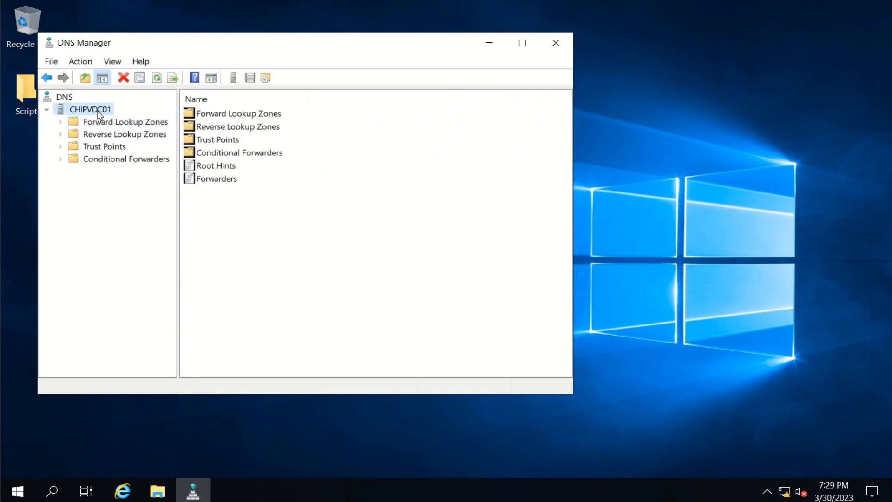
{"action": "right_click", "coordinate": [97, 111]}
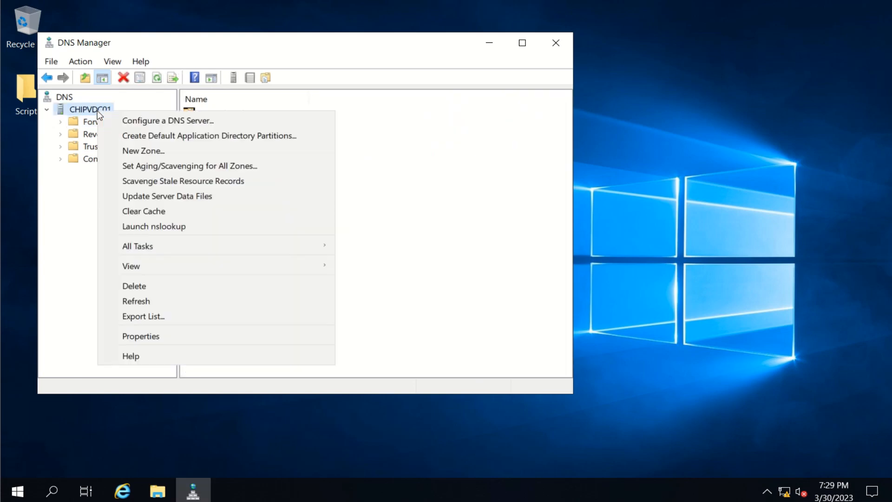
{"action": "left_click", "coordinate": [161, 344]}
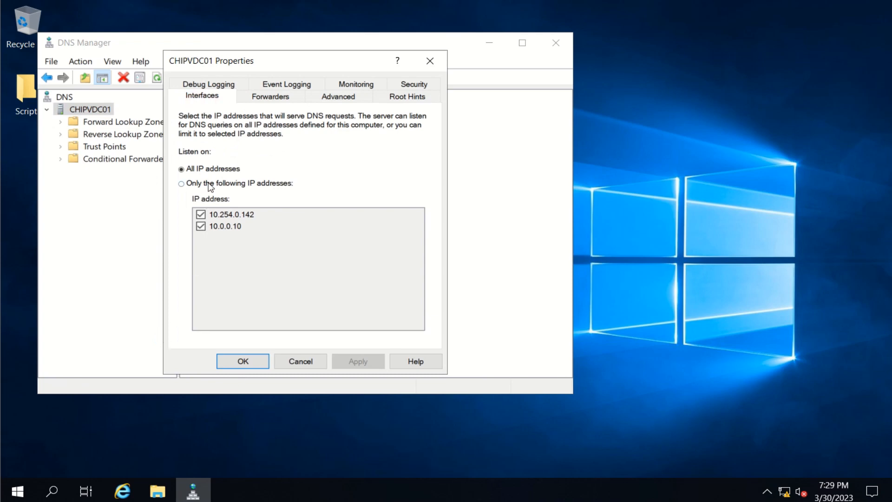
{"action": "left_click", "coordinate": [209, 184]}
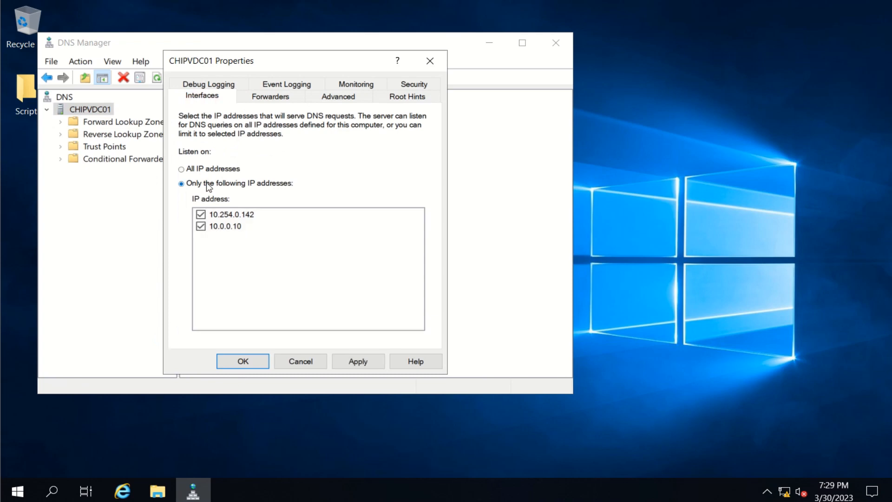
{"action": "left_click", "coordinate": [201, 226]}
{"action": "left_click", "coordinate": [201, 226]}
{"action": "left_click", "coordinate": [200, 214]}
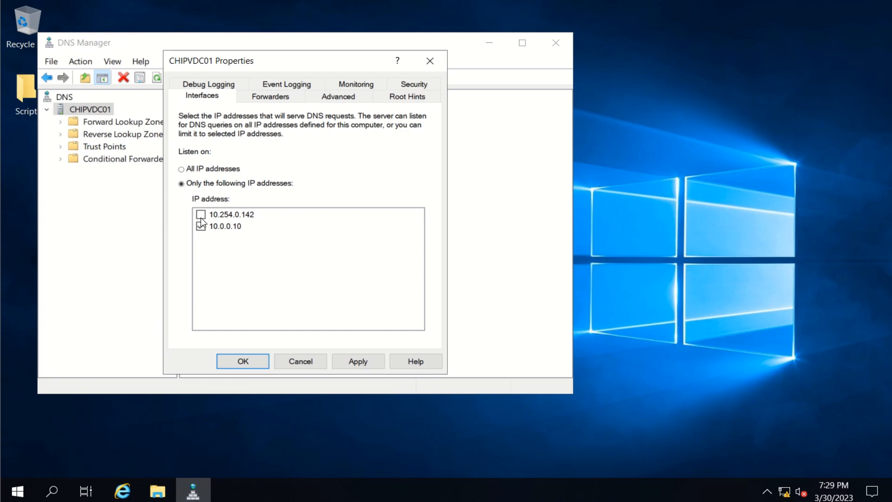
{"action": "left_click", "coordinate": [356, 363]}
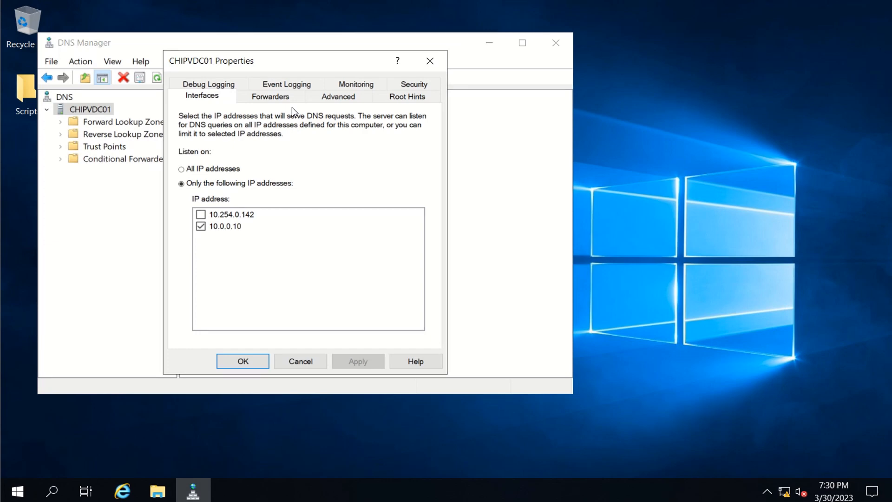
Delete the 10.254.0.2 entry from the CHIPVDC01 server's forwarders
{"action": "left_click", "coordinate": [280, 98]}
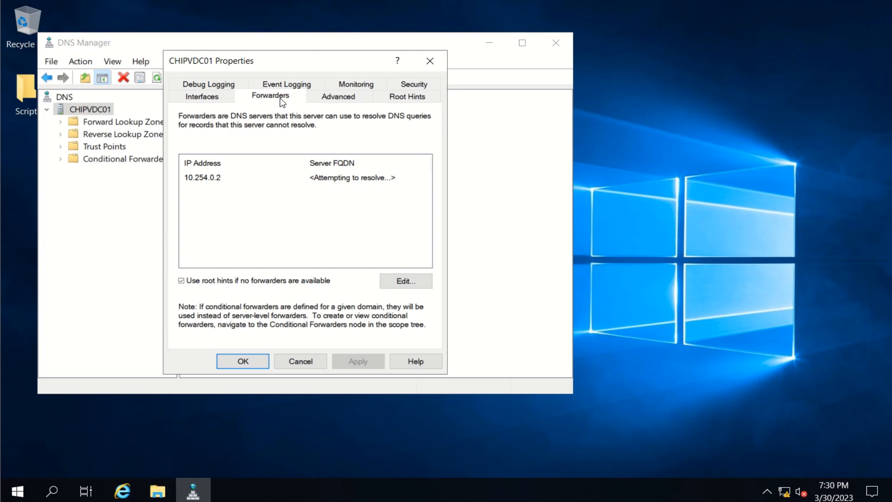
{"action": "left_click", "coordinate": [211, 179]}
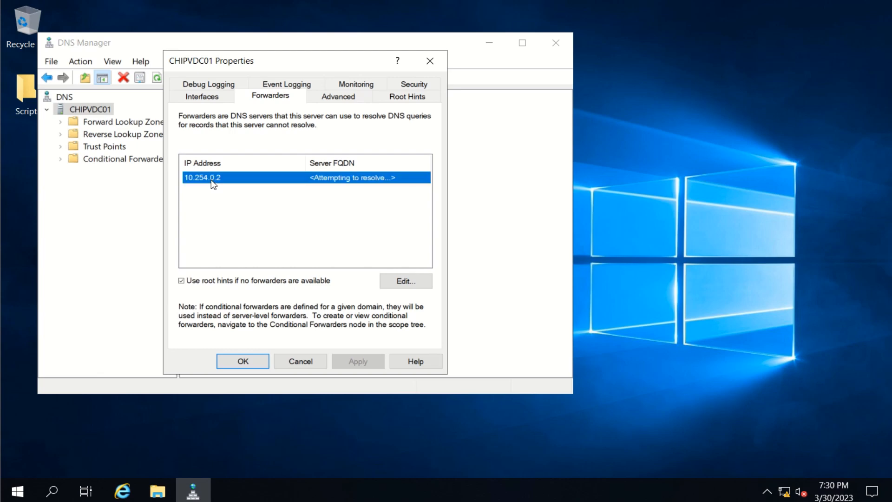
{"action": "left_click", "coordinate": [405, 281]}
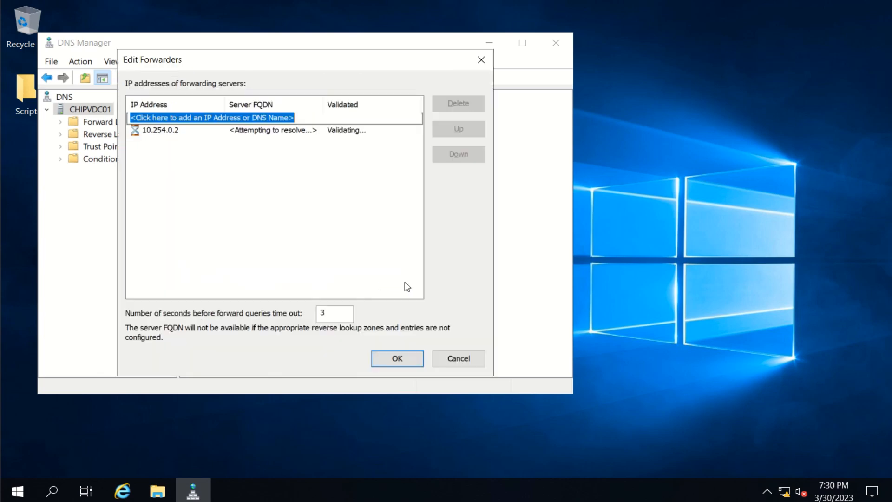
{"action": "left_click", "coordinate": [161, 130]}
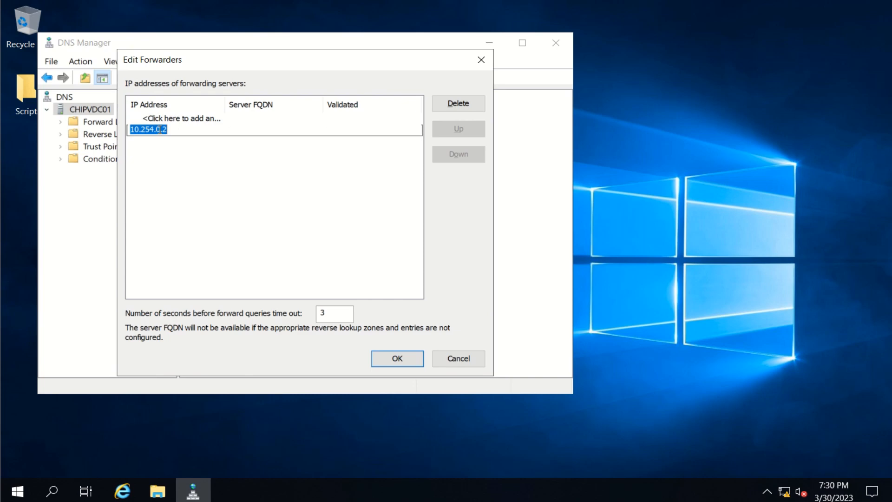
{"action": "left_click", "coordinate": [472, 103]}
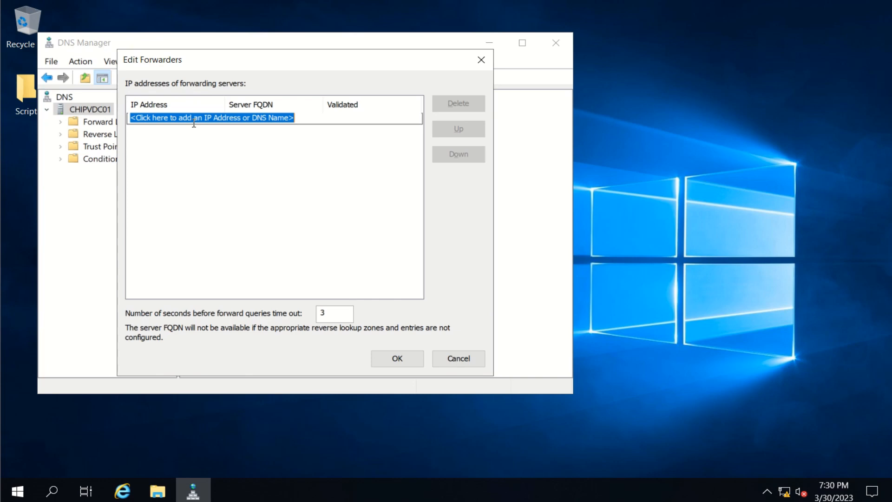
Add 8.8.8.8 as the DNS server's forwarder, then apply the change and close the server properties
{"action": "type", "text": "8"}
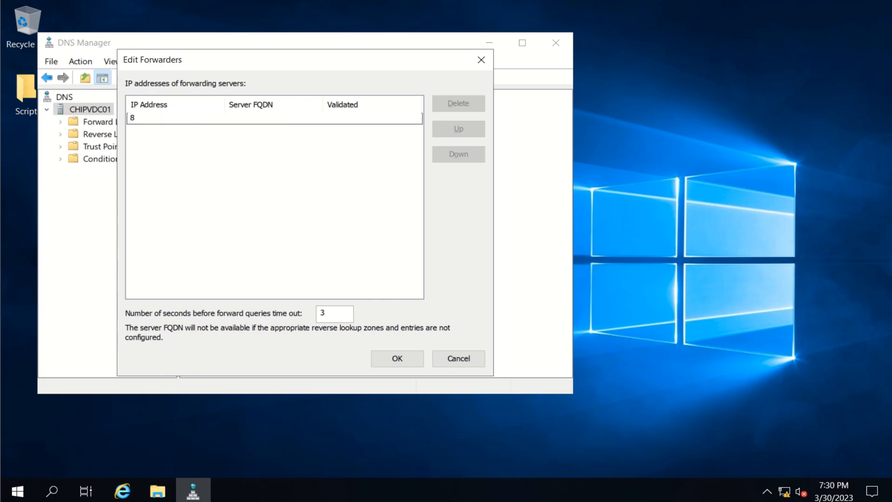
{"action": "type", "text": ".8.8.8"}
{"action": "left_click", "coordinate": [217, 195]}
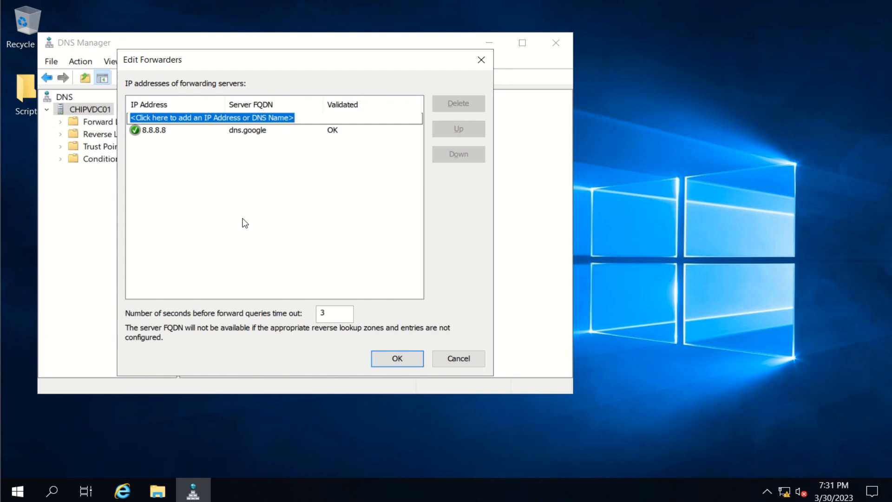
{"action": "left_click", "coordinate": [400, 355]}
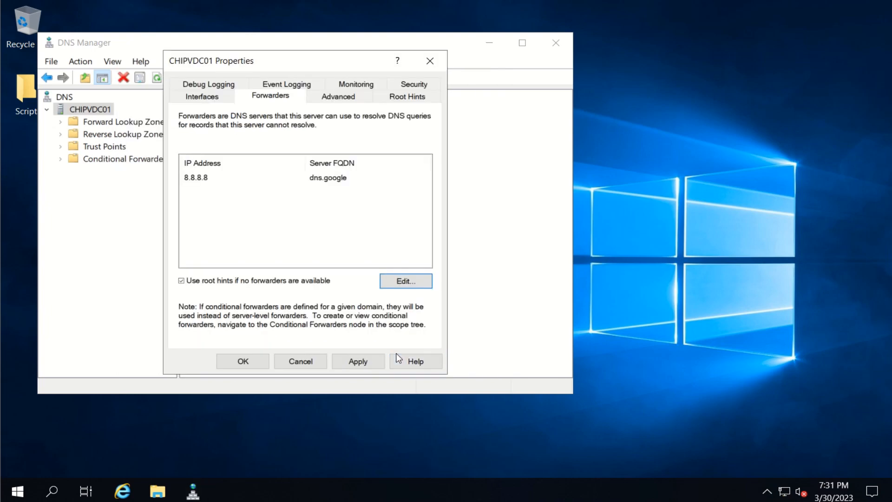
{"action": "left_click", "coordinate": [362, 367]}
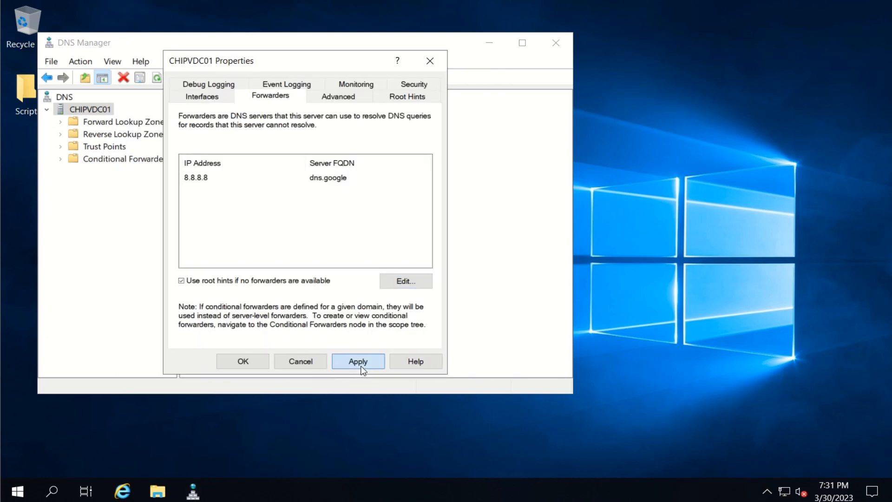
{"action": "left_click", "coordinate": [251, 366]}
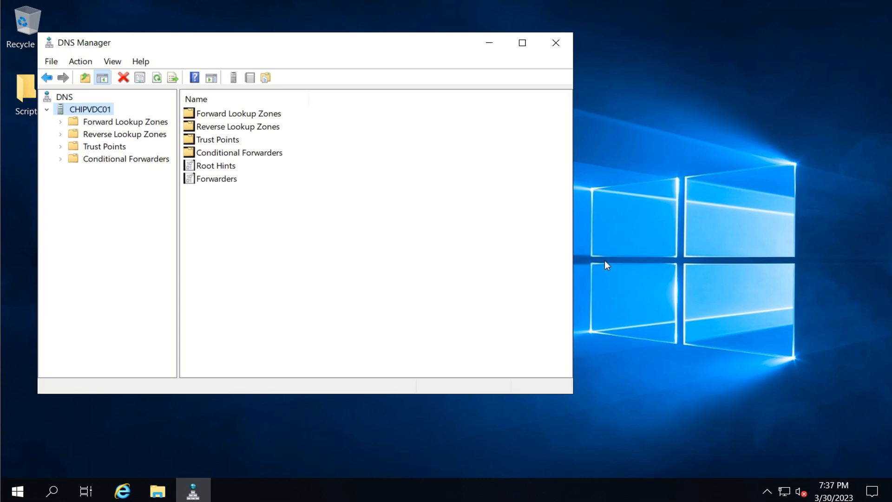
Open a Command Prompt and run nslookup to check the default DNS server
{"action": "left_click", "coordinate": [61, 491]}
{"action": "type", "text": "cmd"}
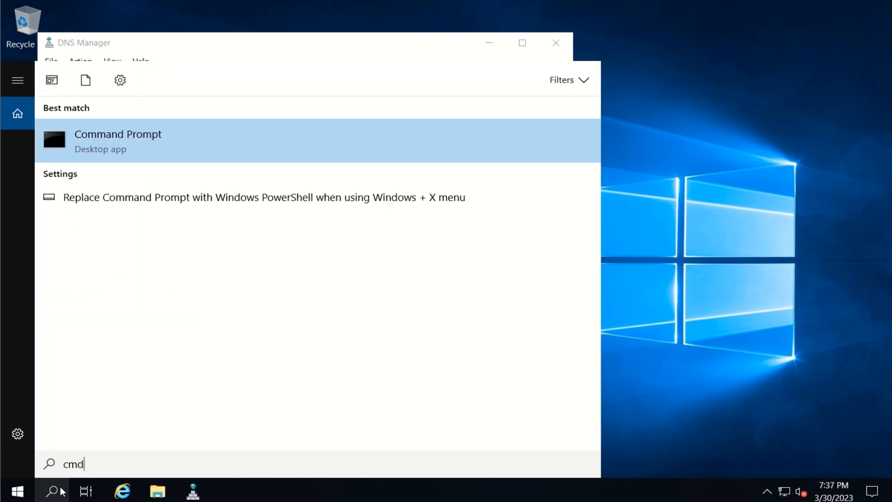
{"action": "key", "text": "Return"}
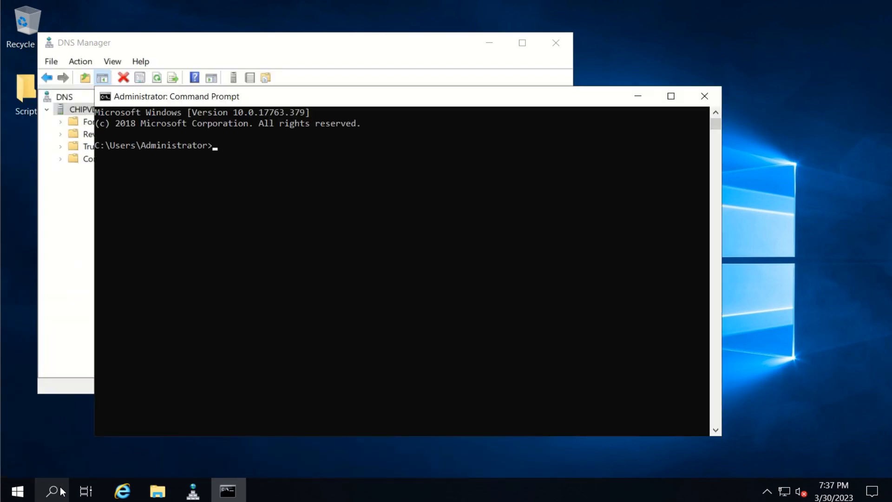
{"action": "type", "text": "nslookup"}
{"action": "key", "text": "Return"}
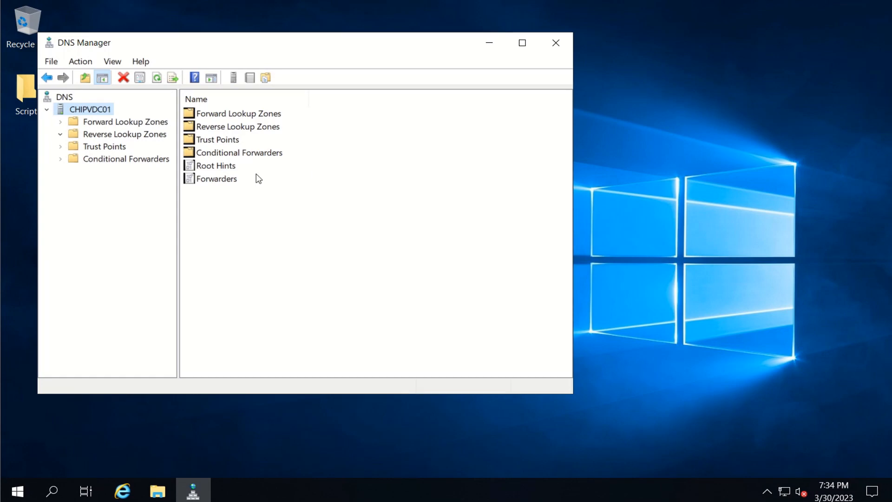
Start a new reverse lookup zone as an Active Directory-stored primary zone, replicated to all DNS servers on domain controllers in itlifeskills.local
{"action": "left_click", "coordinate": [129, 136]}
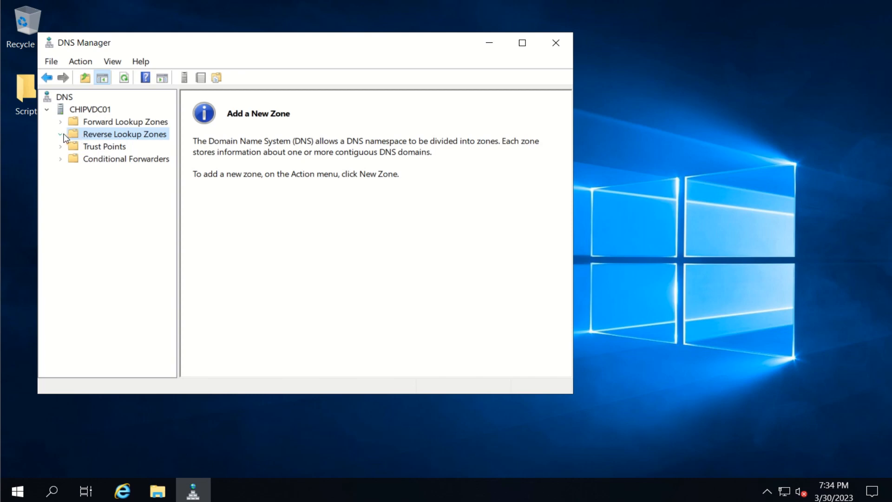
{"action": "right_click", "coordinate": [92, 136]}
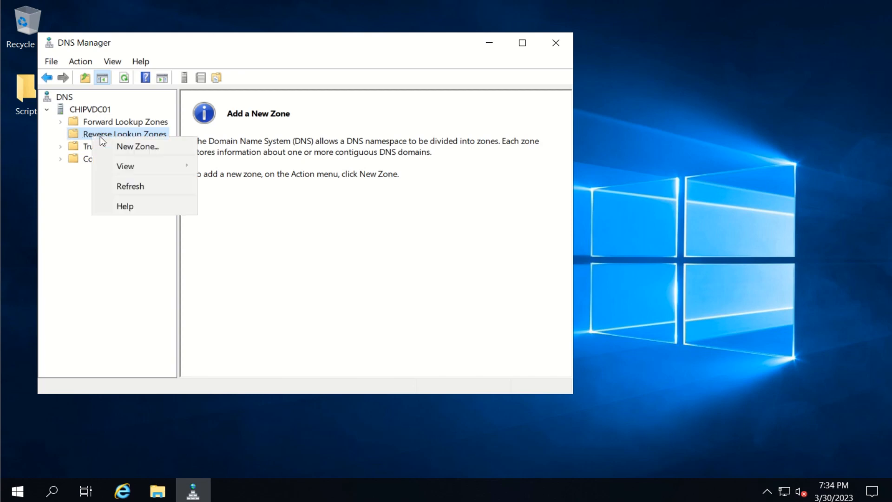
{"action": "left_click", "coordinate": [137, 148]}
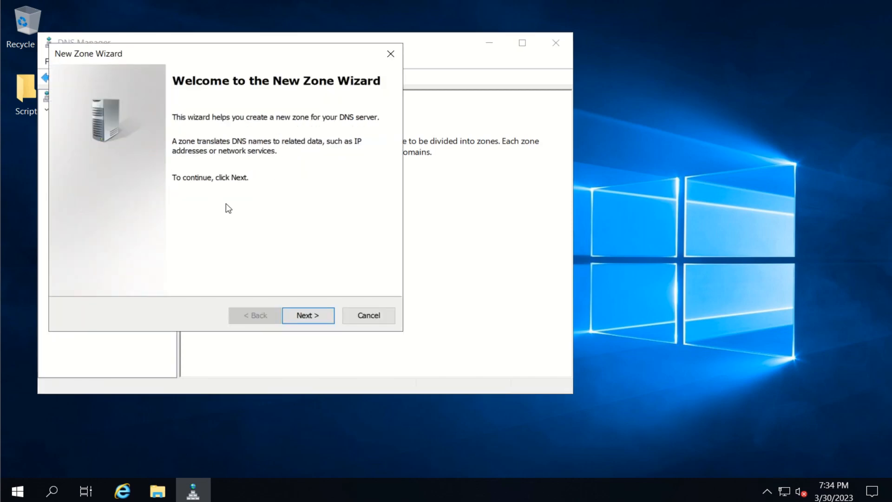
{"action": "left_click", "coordinate": [307, 316]}
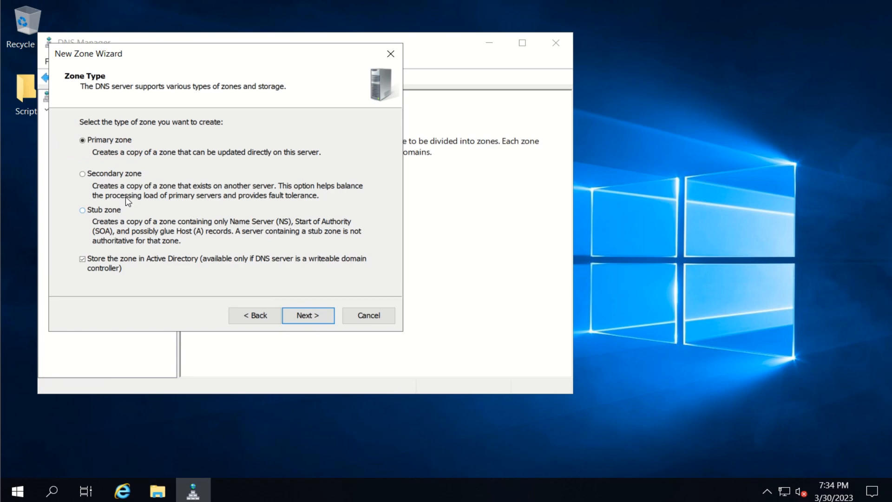
{"action": "left_click", "coordinate": [314, 317]}
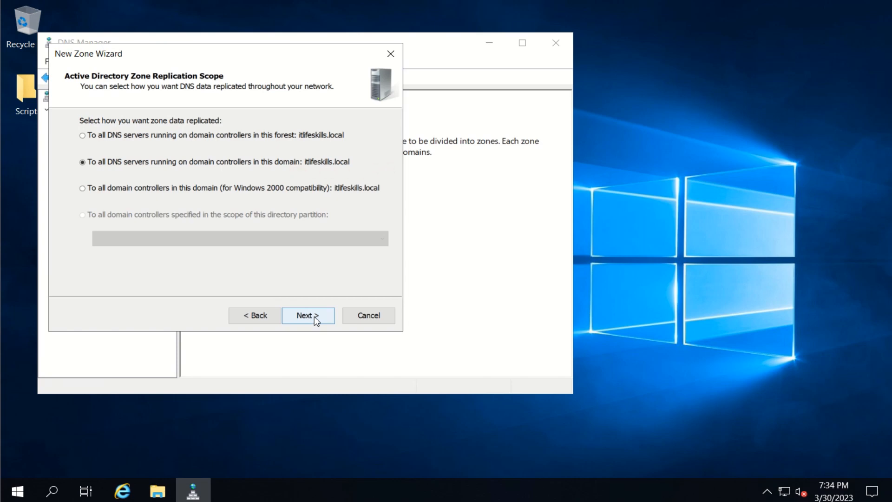
{"action": "left_click", "coordinate": [314, 317]}
{"action": "left_click", "coordinate": [314, 316]}
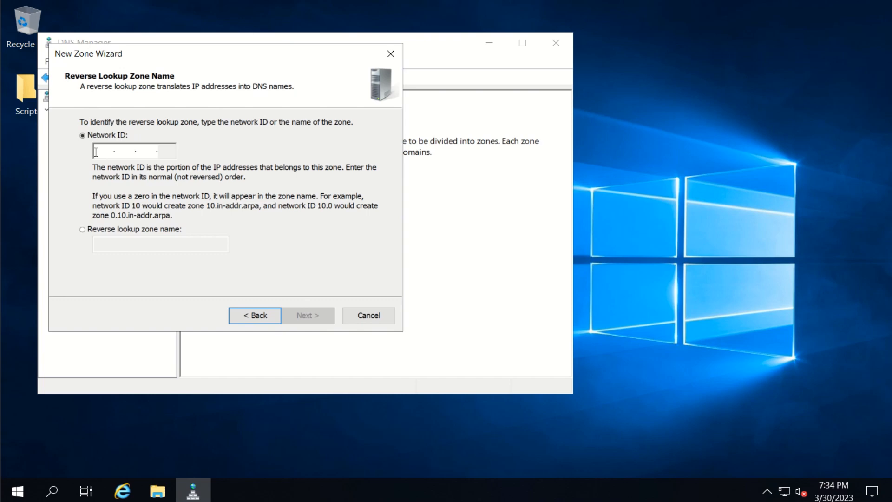
Set the reverse lookup zone's network ID to 10.0.0, allow only secure dynamic updates, and finish creating the zone
{"action": "type", "text": "10.0"}
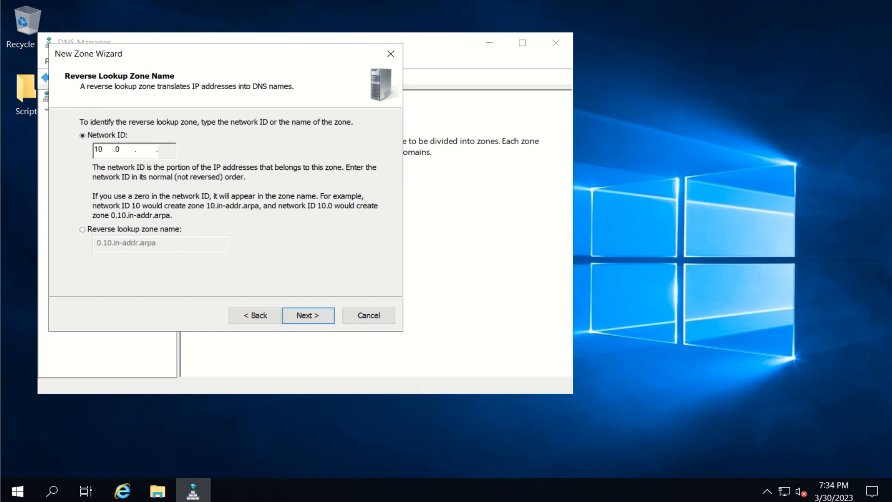
{"action": "type", "text": ".0"}
{"action": "left_click", "coordinate": [305, 316]}
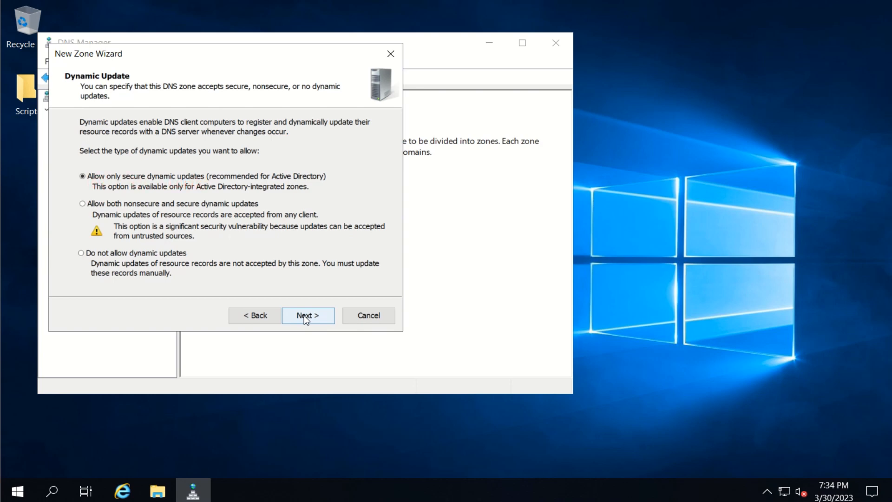
{"action": "left_click", "coordinate": [304, 315]}
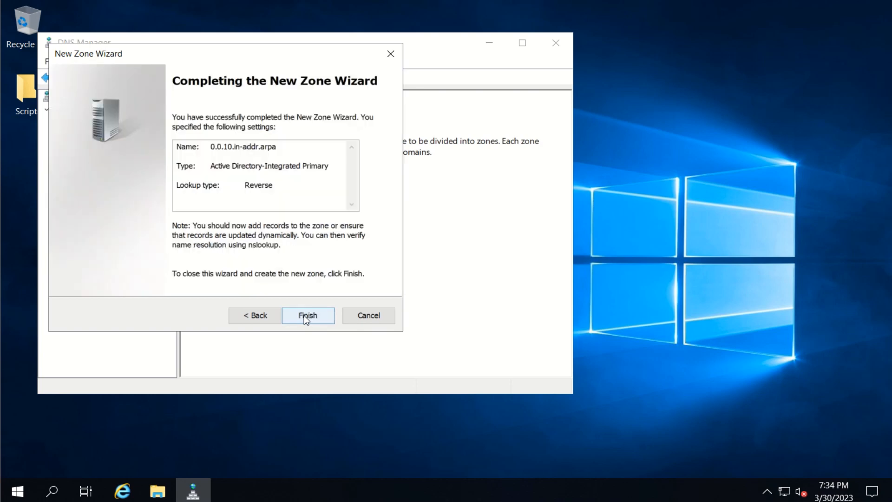
{"action": "left_click", "coordinate": [304, 315]}
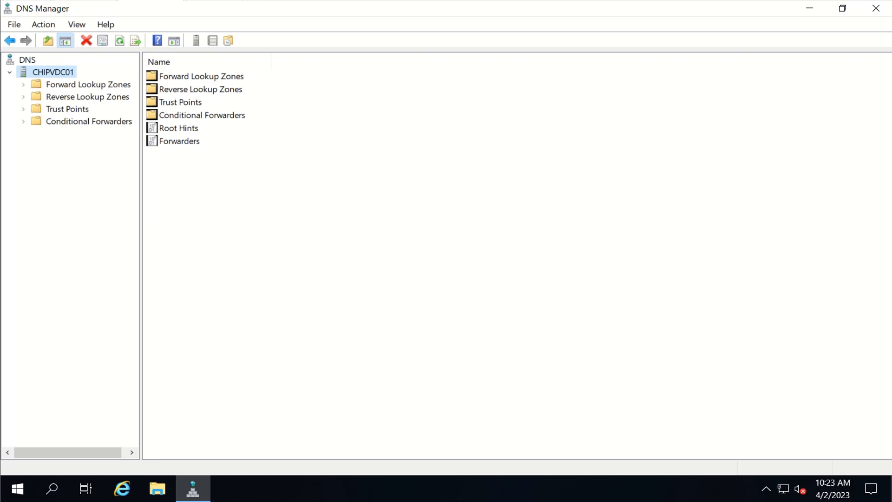
Enable updating the associated pointer (PTR) record for the chipvdc01 host record in the itlifeskills.local forward zone, and apply the change
{"action": "left_click", "coordinate": [24, 97]}
{"action": "left_click", "coordinate": [68, 109]}
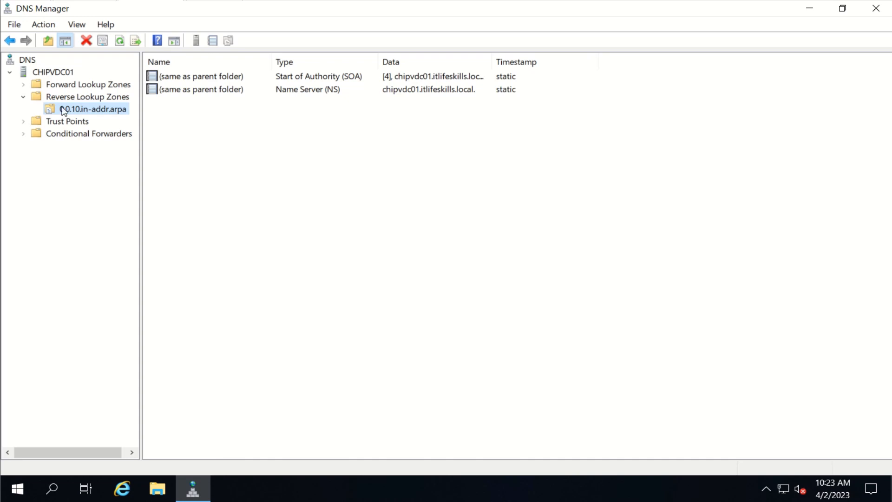
{"action": "left_click", "coordinate": [23, 84]}
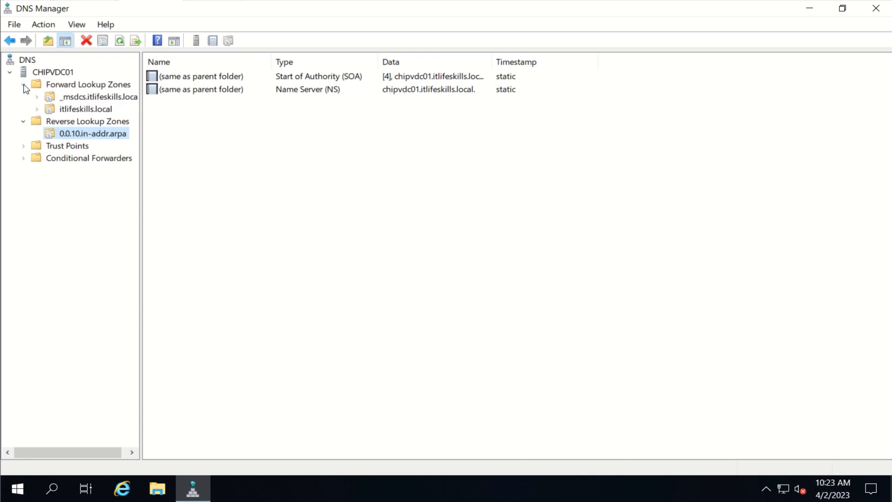
{"action": "left_click", "coordinate": [85, 112]}
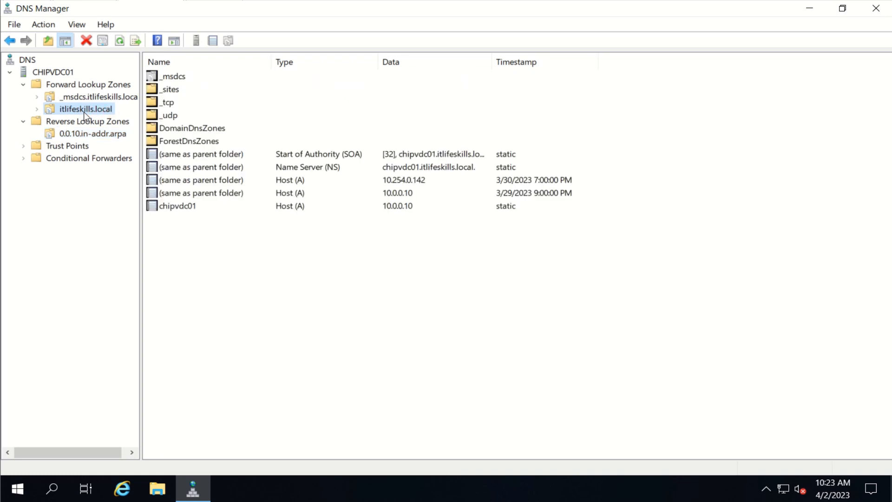
{"action": "left_click", "coordinate": [187, 208]}
{"action": "right_click", "coordinate": [187, 207]}
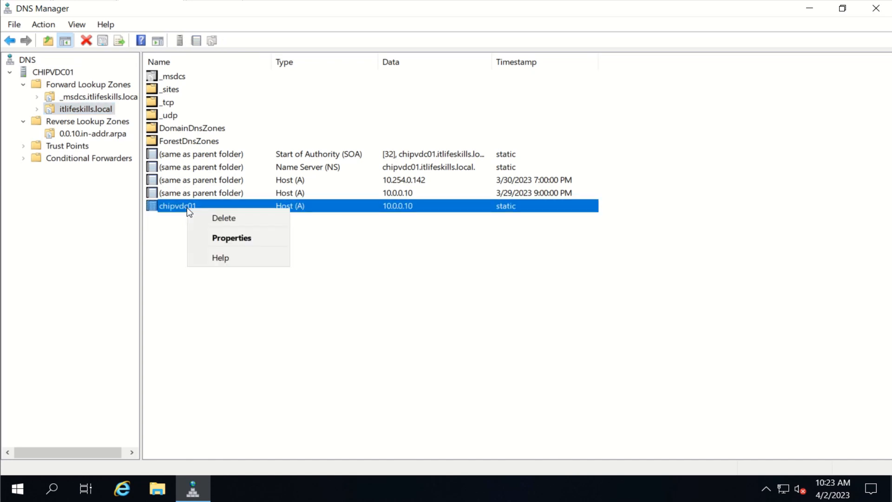
{"action": "left_click", "coordinate": [230, 239]}
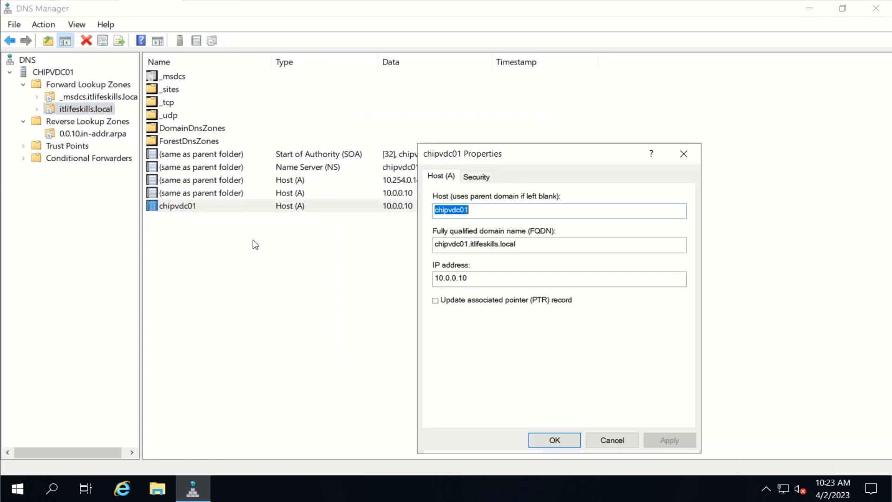
{"action": "left_click", "coordinate": [464, 301]}
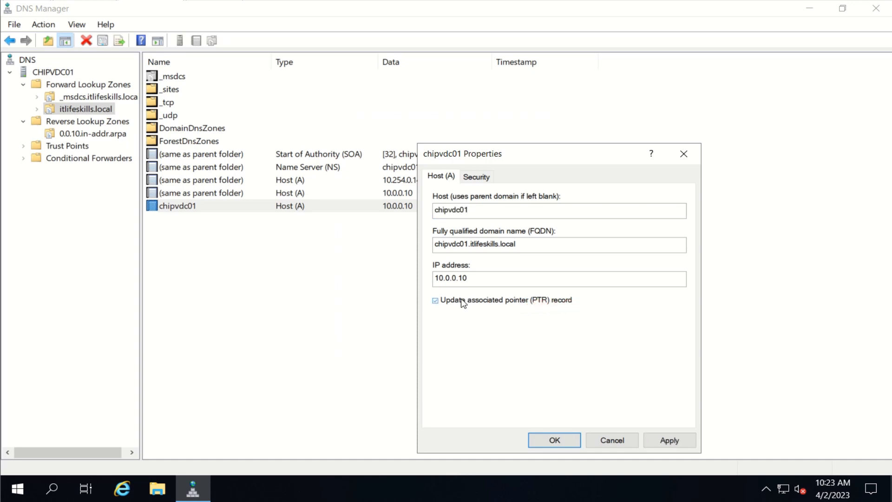
{"action": "left_click", "coordinate": [671, 443]}
{"action": "left_click", "coordinate": [555, 441]}
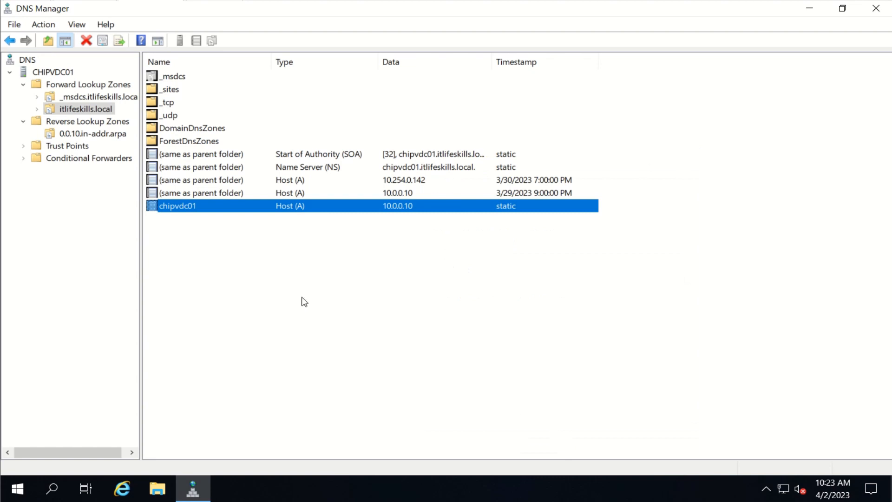
Refresh the 0.0.10.in-addr.arpa reverse zone and review the properties of the 10.0.0.10 pointer record
{"action": "left_click", "coordinate": [82, 135]}
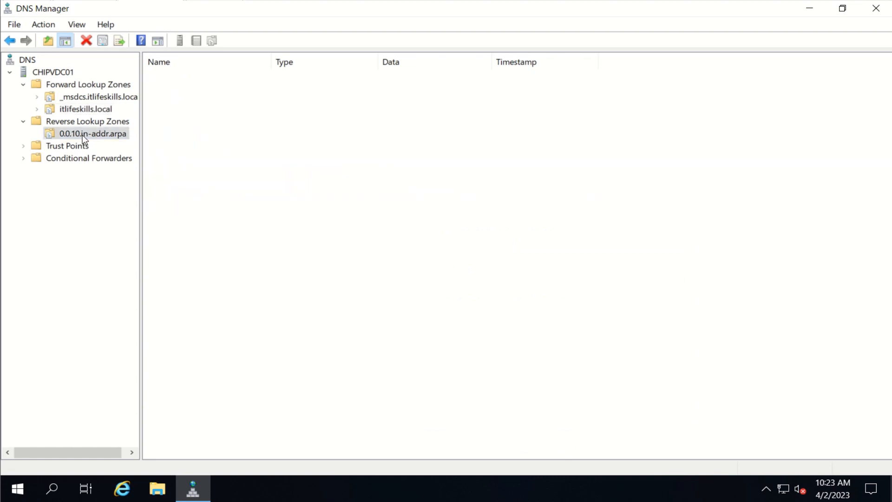
{"action": "right_click", "coordinate": [204, 191]}
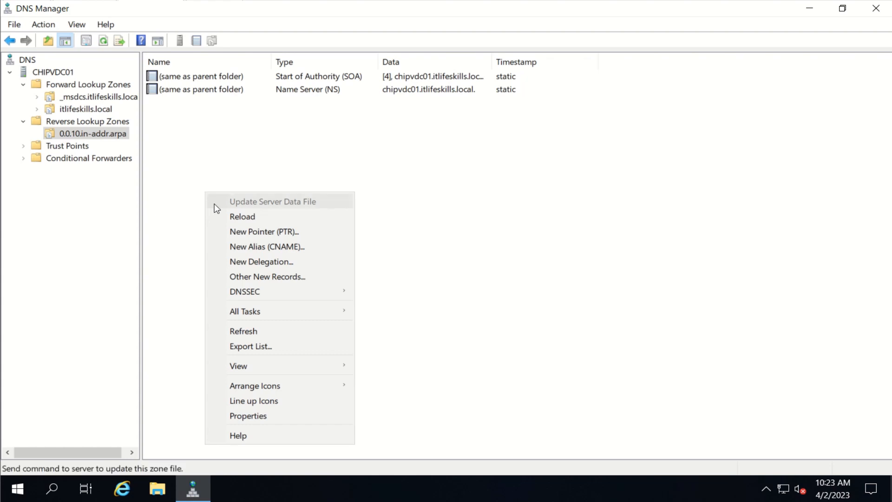
{"action": "left_click", "coordinate": [257, 331]}
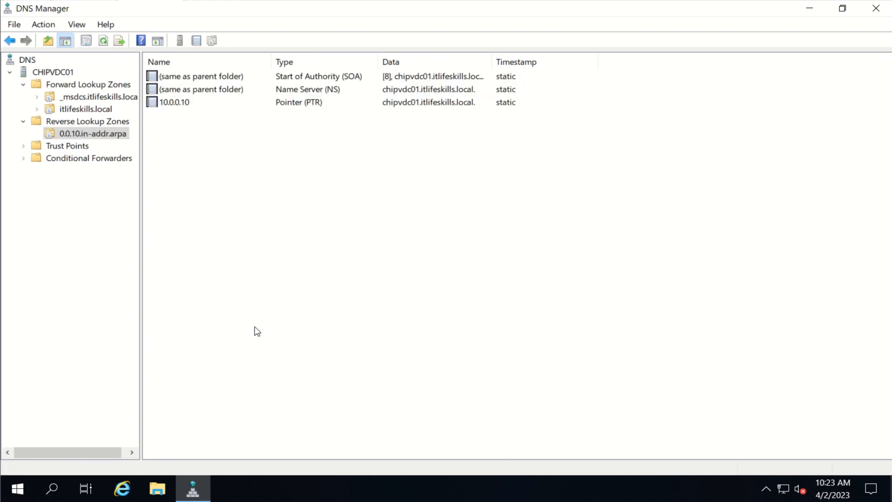
{"action": "double_click", "coordinate": [185, 104]}
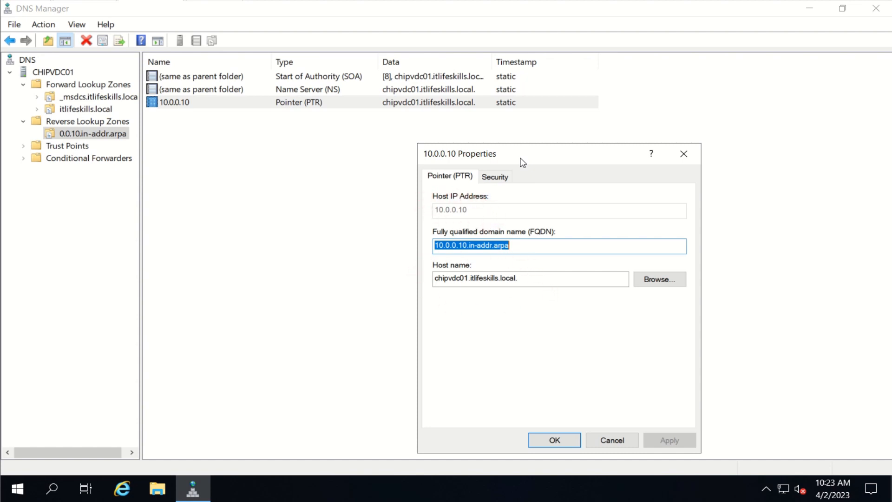
{"action": "left_click", "coordinate": [555, 443]}
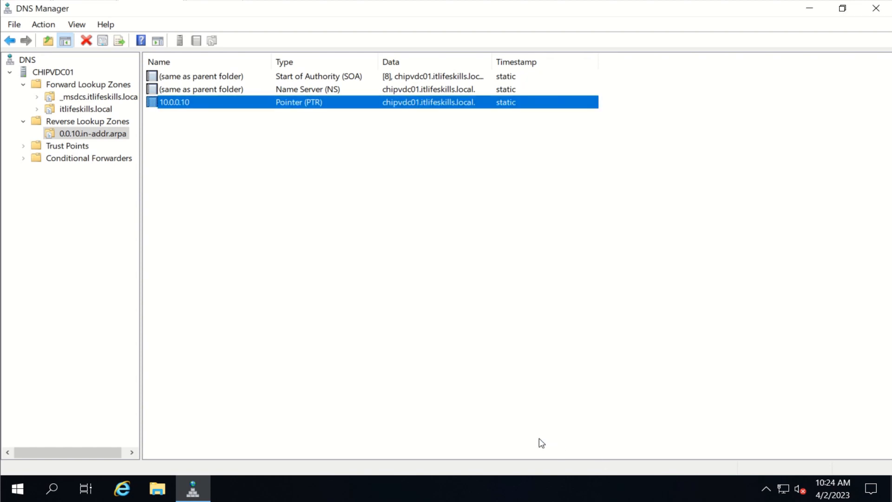
Open a new Command Prompt and run nslookup to test reverse resolution of the default DNS server's name
{"action": "left_click", "coordinate": [66, 489]}
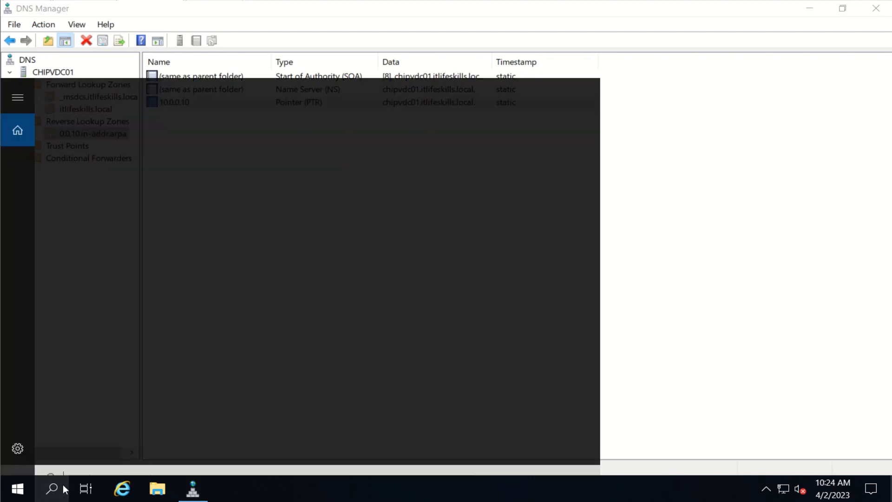
{"action": "type", "text": "cmd"}
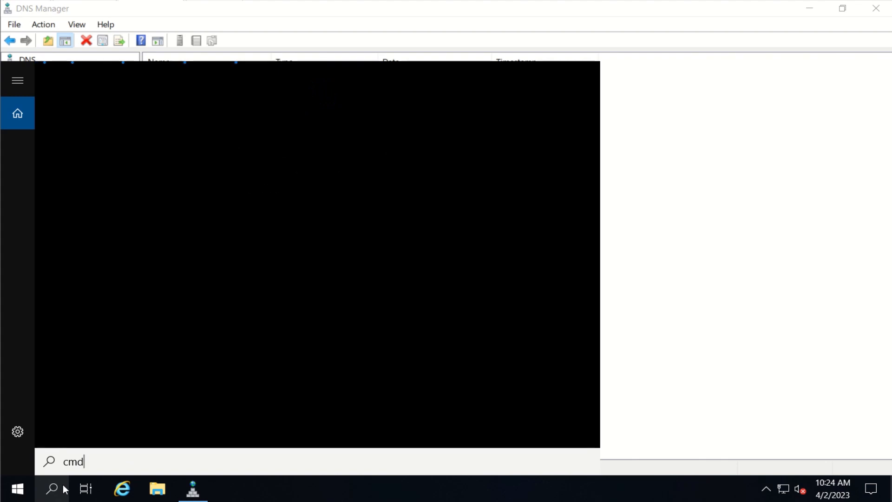
{"action": "key", "text": "Return"}
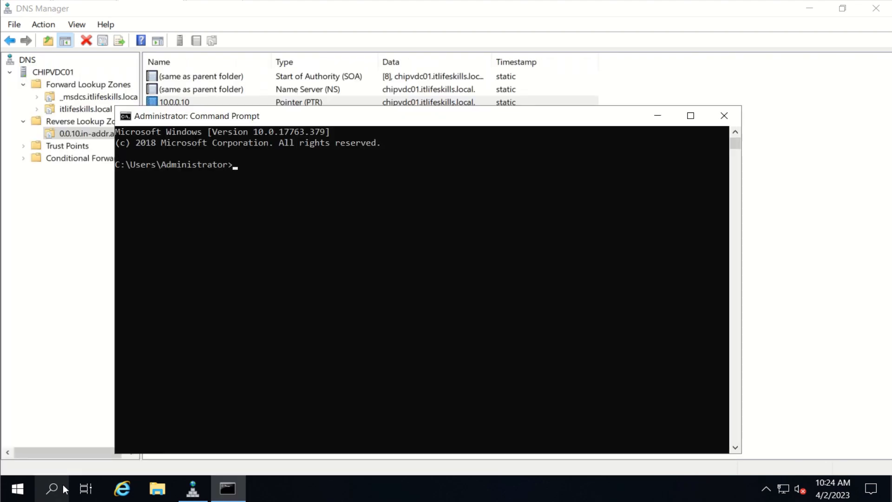
{"action": "type", "text": "nslookup"}
{"action": "key", "text": "Return"}
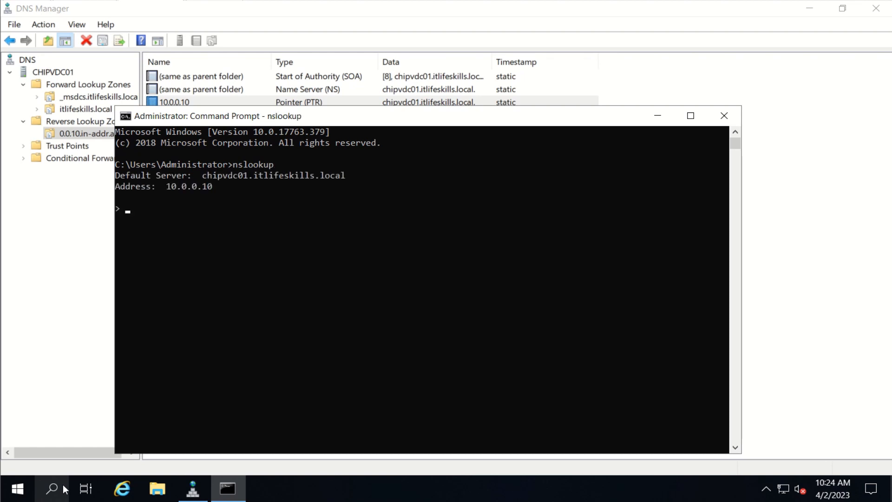